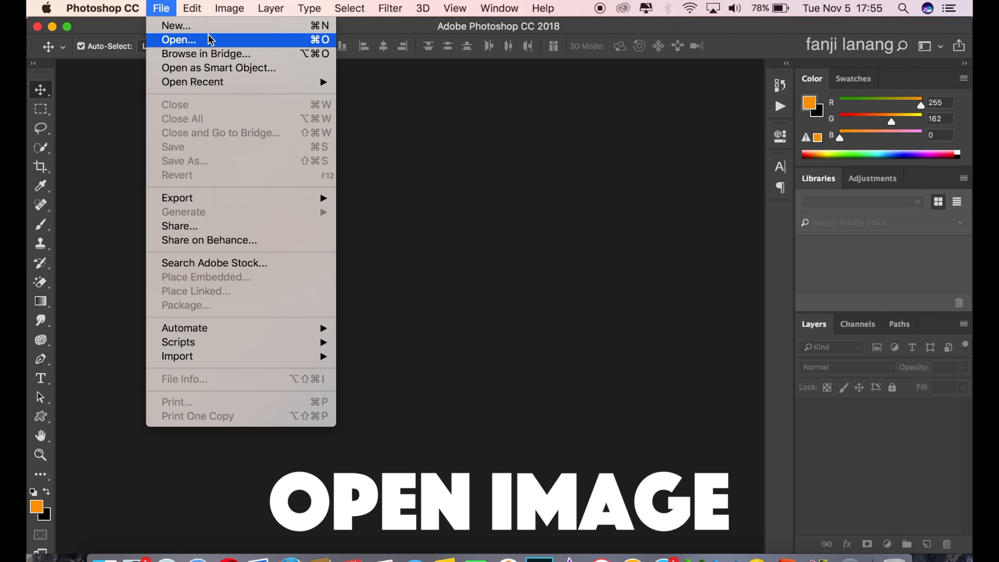
# Open the photo IMG_0425.jpg from the Desktop folder.
pyautogui.click(210, 40)
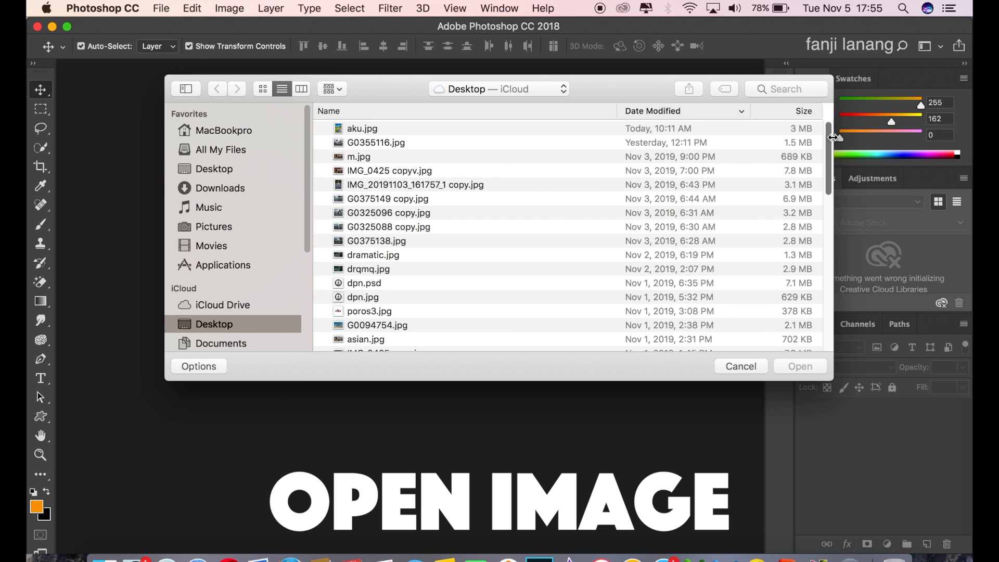
pyautogui.moveTo(833, 137); pyautogui.dragTo(829, 179)
pyautogui.click(424, 216)
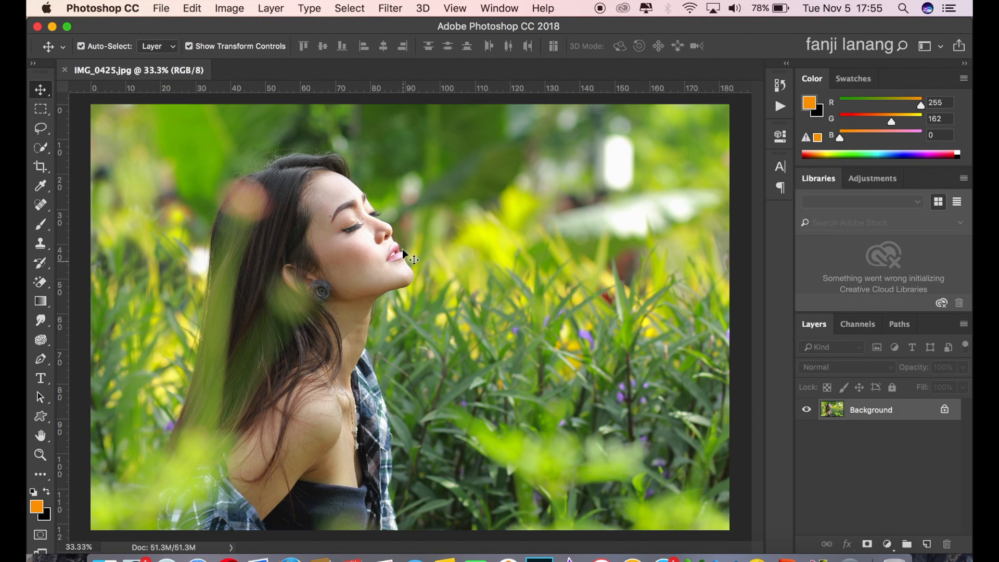
# Duplicate the Background layer.
pyautogui.moveTo(907, 421); pyautogui.dragTo(927, 544)
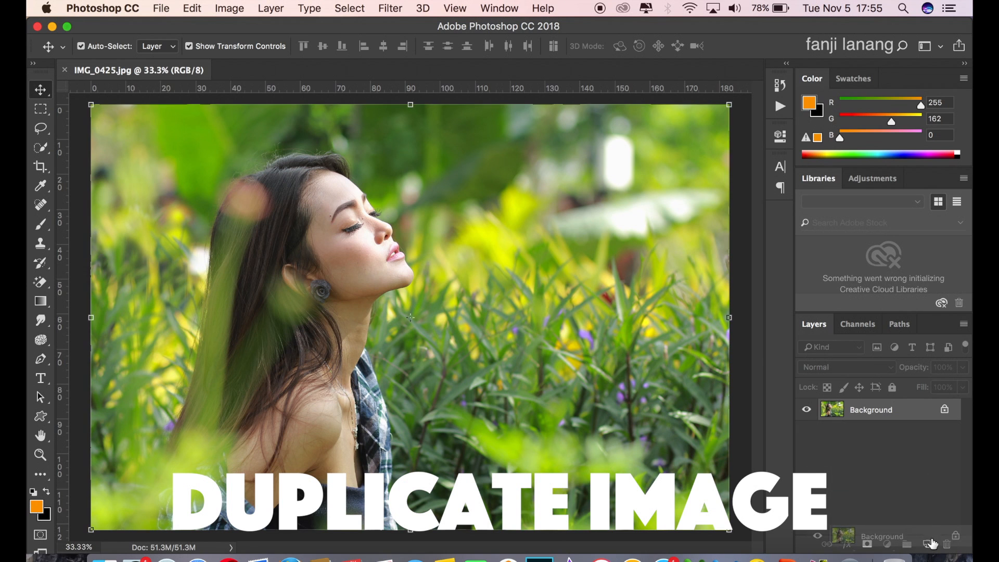
pyautogui.click(926, 544)
pyautogui.press('super+z')
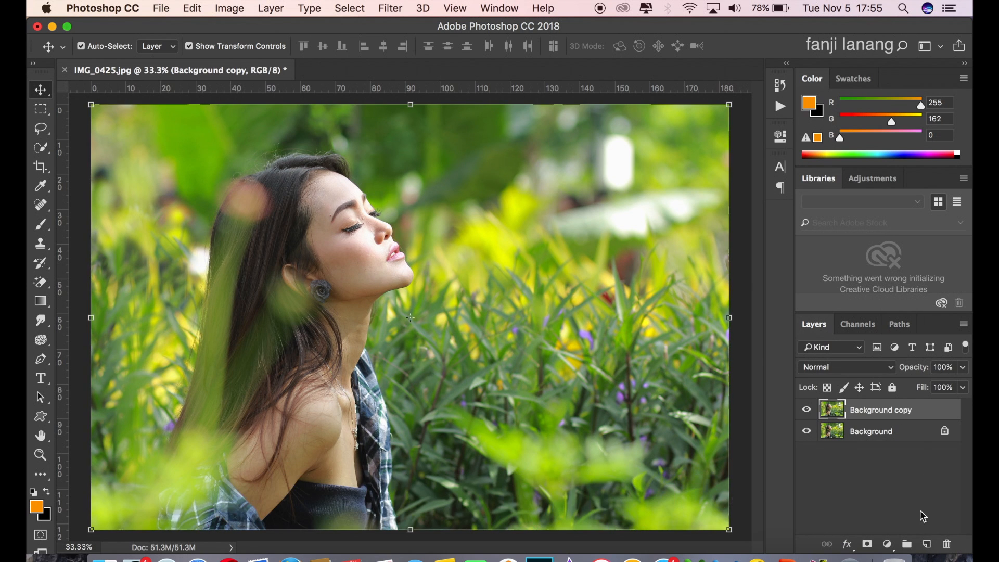
# Start the Camera Raw Filter on the duplicated layer and set Temperature to +5 and Tint to +10.
pyautogui.click(398, 10)
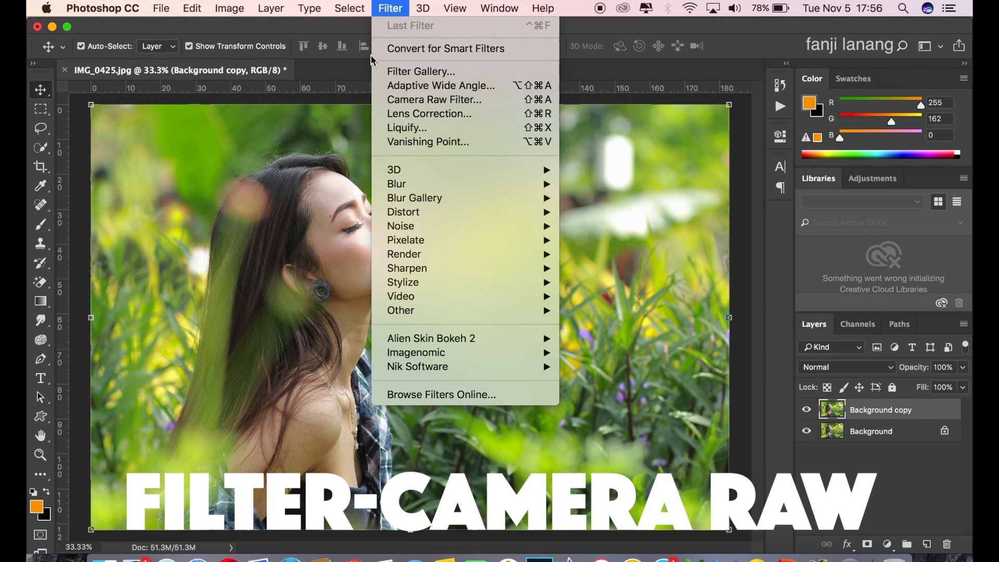
pyautogui.click(424, 100)
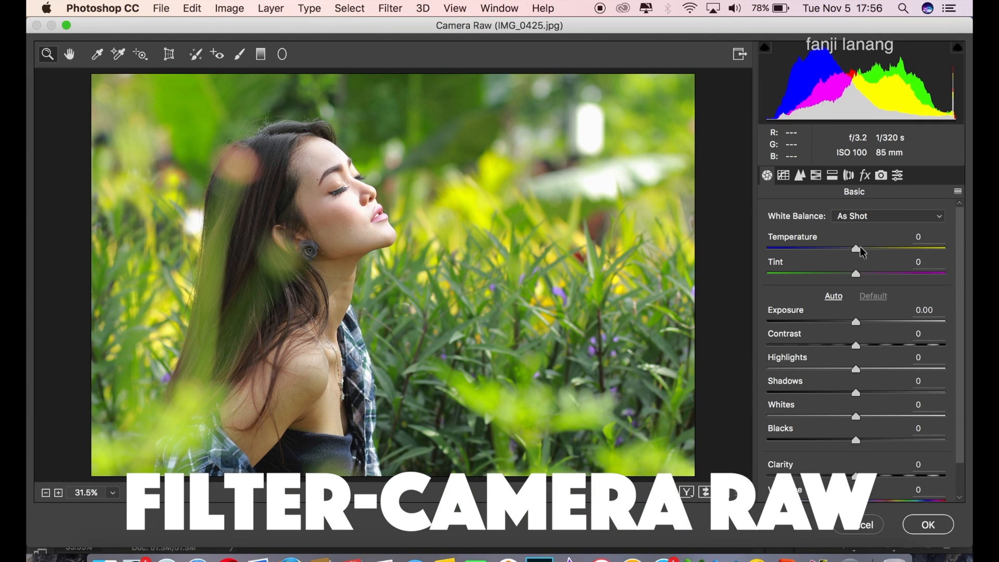
pyautogui.moveTo(862, 251); pyautogui.dragTo(868, 281)
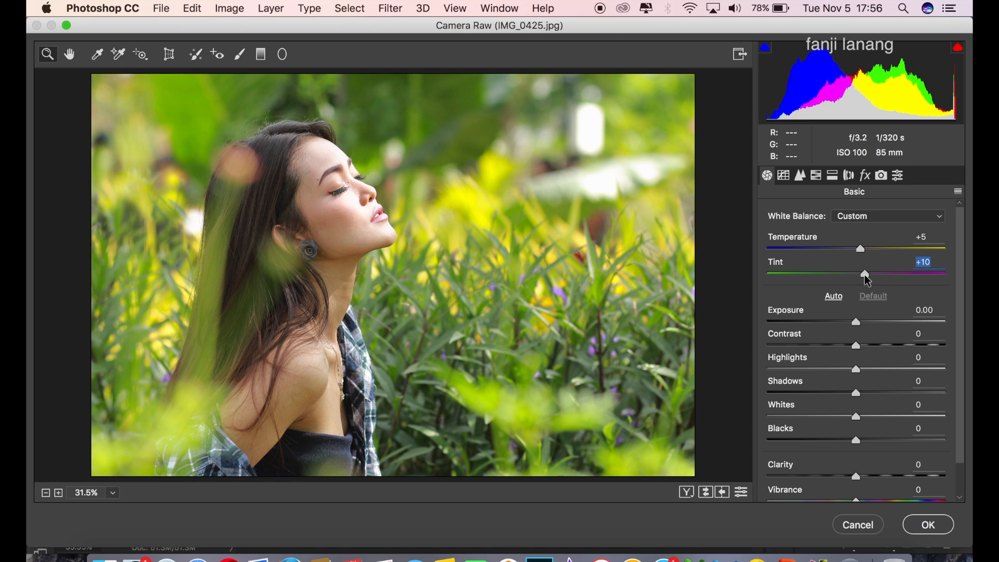
# Set the basic tones to Contrast +15, Highlights -21, Shadows +30, Whites -18 and Blacks -35.
pyautogui.click(876, 348)
pyautogui.moveTo(874, 345); pyautogui.dragTo(883, 398)
pyautogui.moveTo(847, 425); pyautogui.dragTo(829, 456)
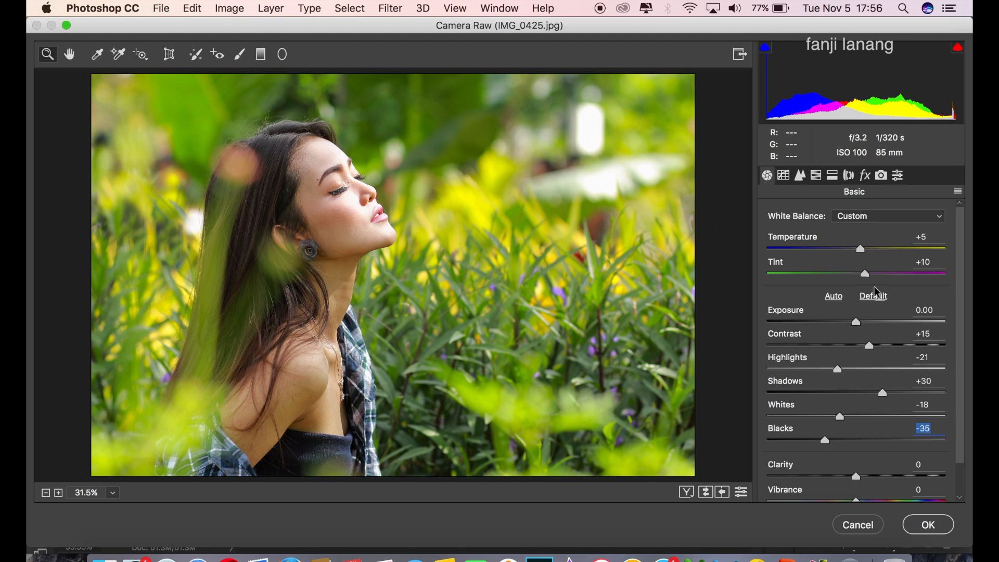
# Shape the RGB point tone curve with a raised black end, points at 55/55 and 128/128, and a slightly lowered white end.
pyautogui.click(784, 177)
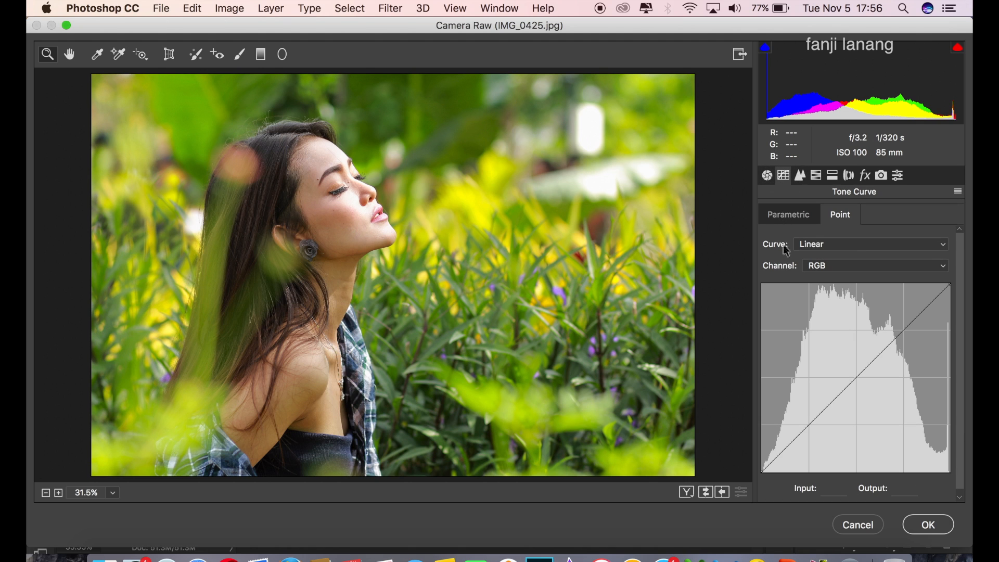
pyautogui.moveTo(764, 472); pyautogui.dragTo(802, 432)
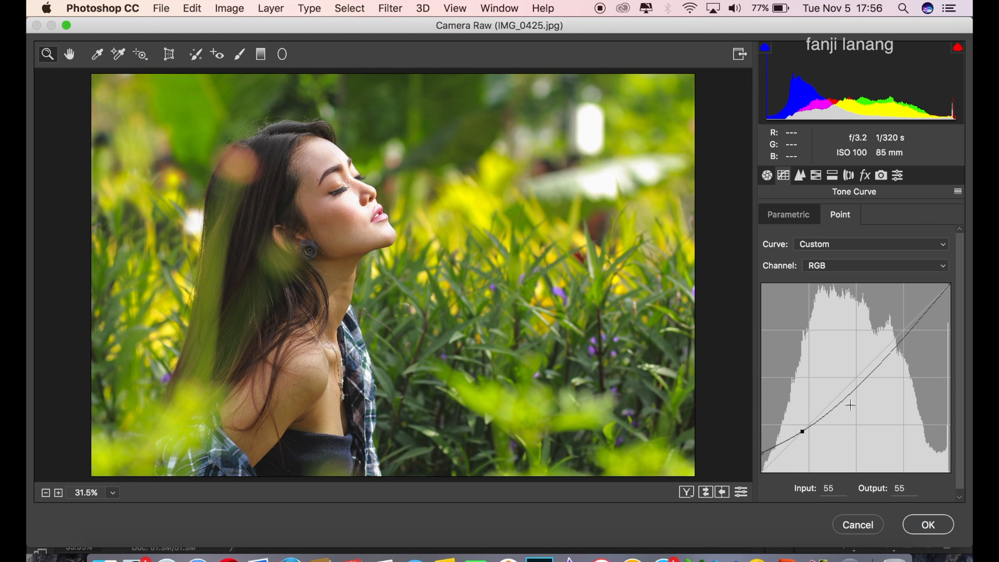
pyautogui.moveTo(857, 380); pyautogui.dragTo(856, 377)
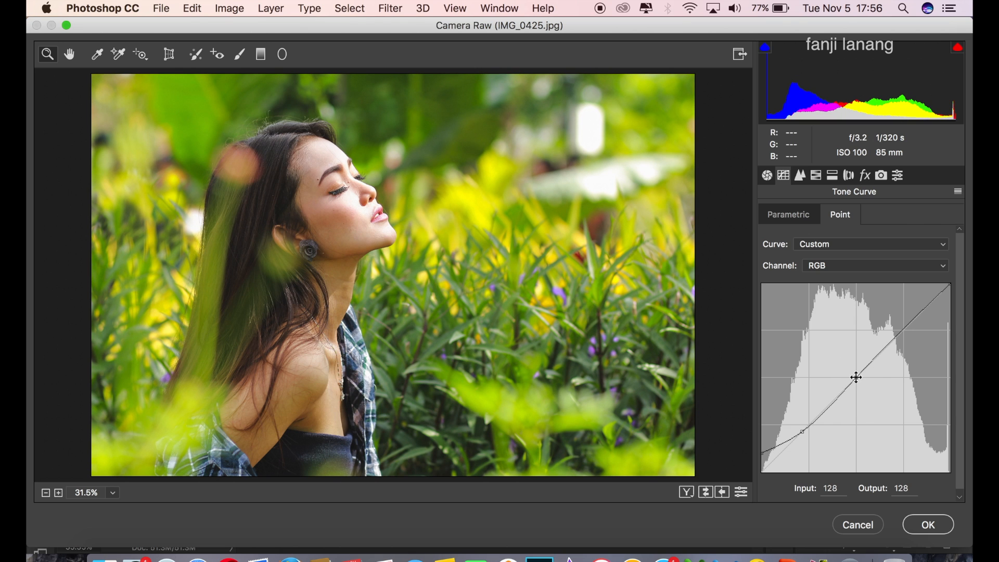
pyautogui.moveTo(950, 285); pyautogui.dragTo(953, 298)
# Shift the HSL hues to Yellows +12, Greens +93 and Aquas +95.
pyautogui.click(810, 175)
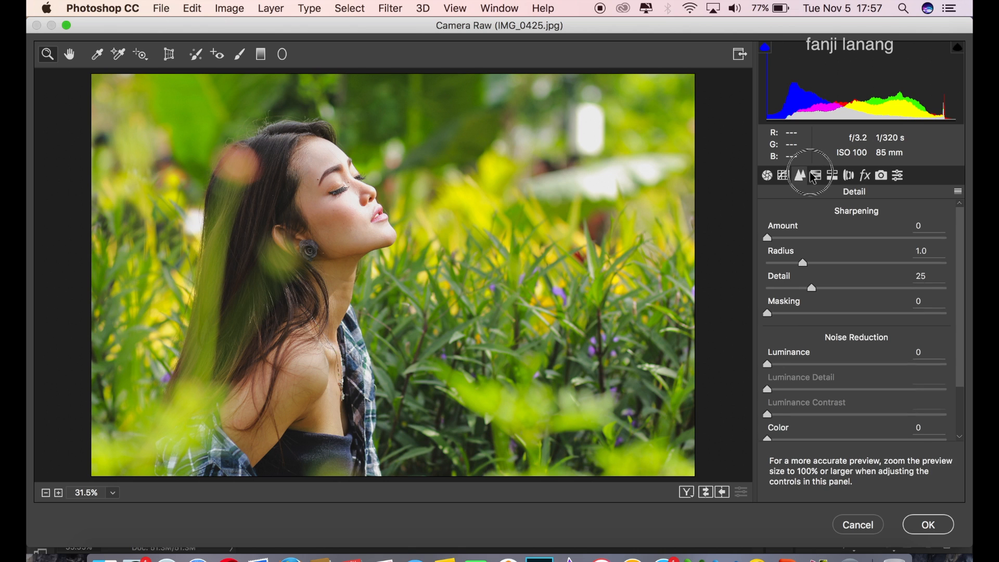
pyautogui.click(815, 176)
pyautogui.click(779, 243)
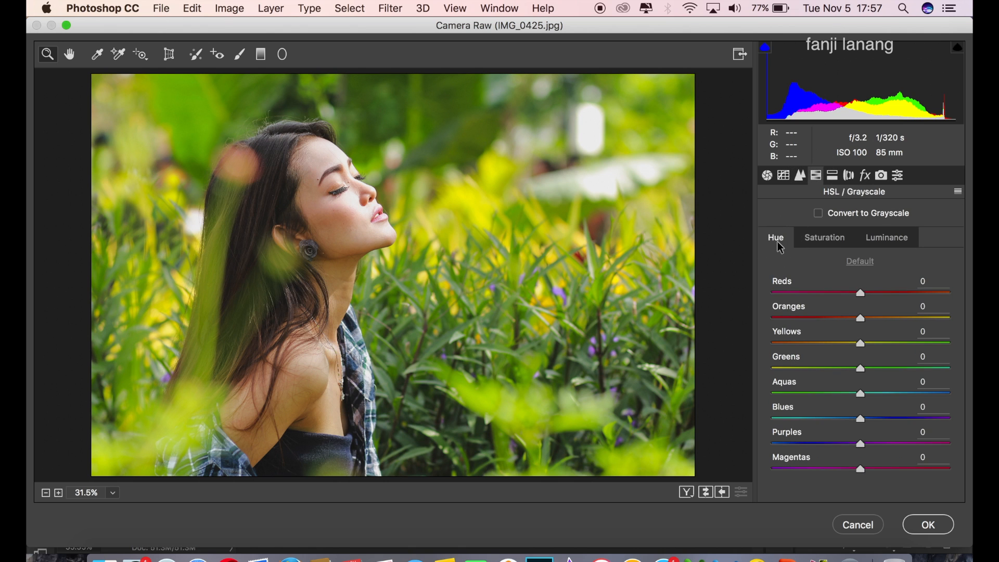
pyautogui.click(871, 343)
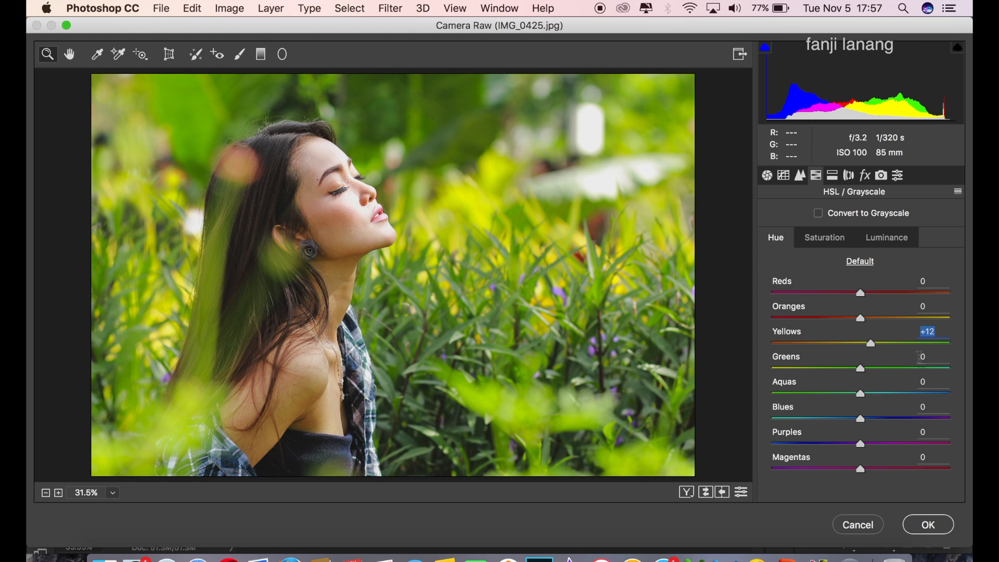
pyautogui.moveTo(935, 370); pyautogui.dragTo(944, 397)
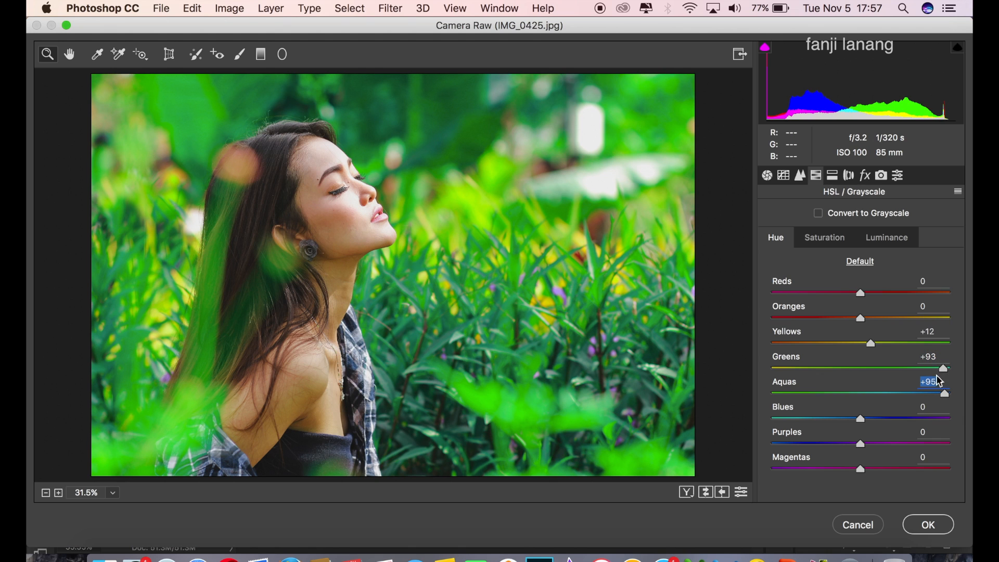
# Set HSL saturation to Oranges -15, Yellows -25, Greens -1, Aquas +3, and luminance to Oranges +2, Yellows +26, Greens -50, Aquas -68.
pyautogui.click(830, 240)
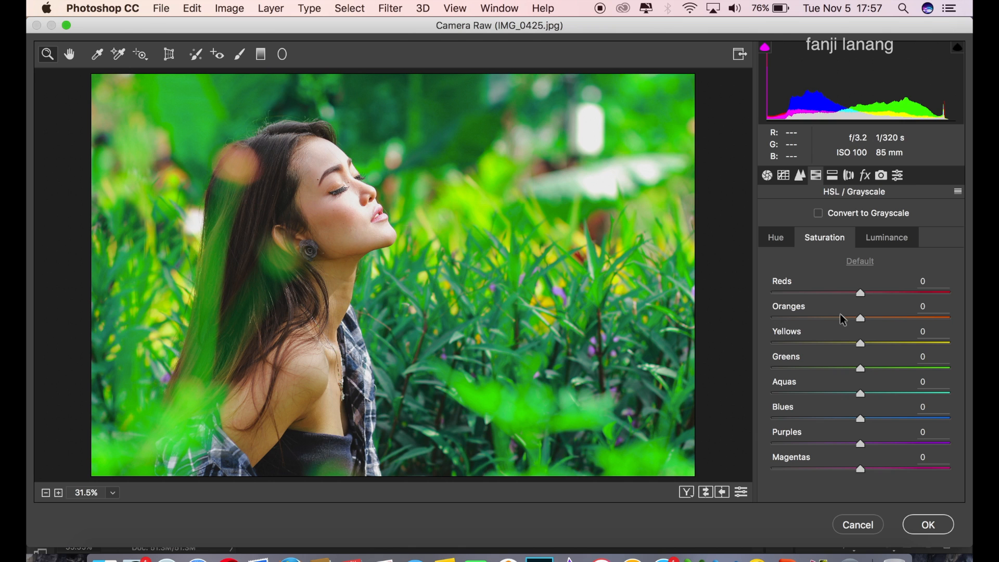
pyautogui.moveTo(839, 317); pyautogui.dragTo(864, 398)
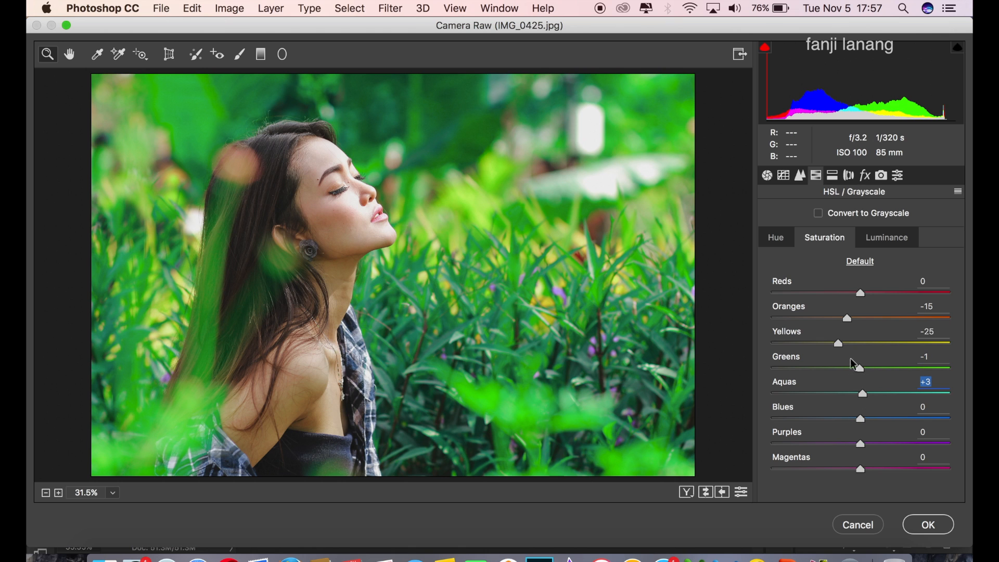
pyautogui.click(878, 244)
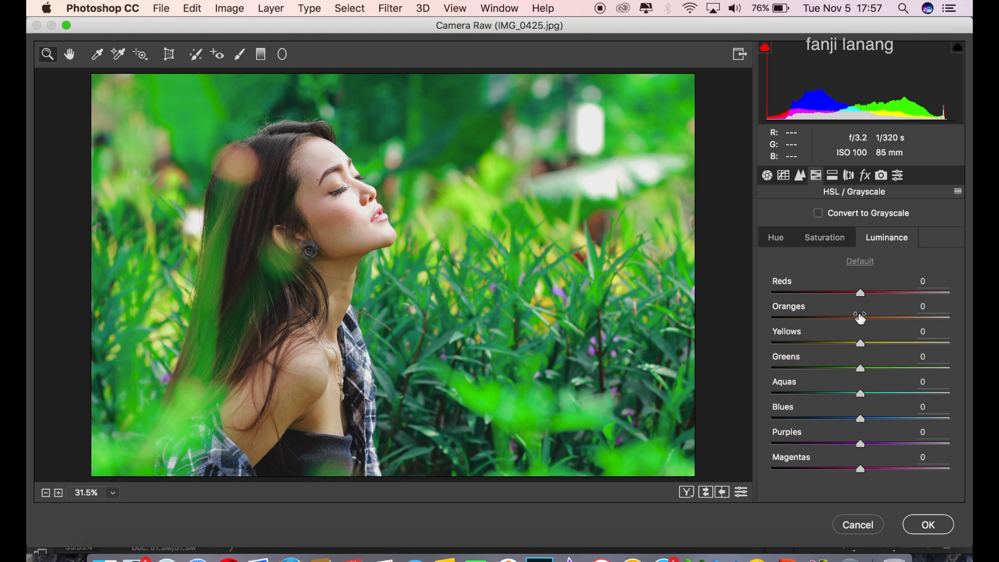
pyautogui.moveTo(862, 324); pyautogui.dragTo(802, 402)
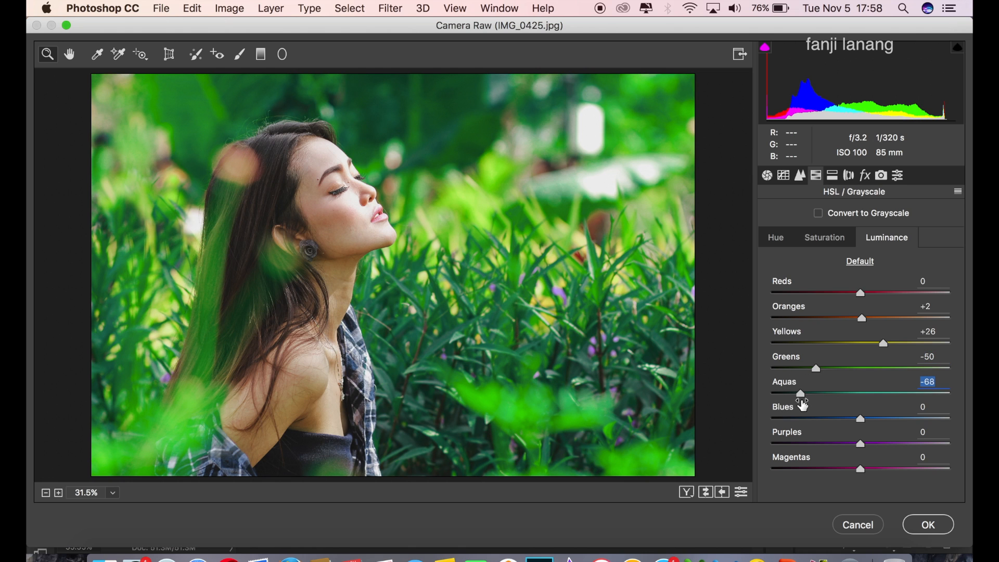
# Darken the photo's edges with a post-crop vignette amount of -33.
pyautogui.click(832, 176)
pyautogui.click(848, 175)
pyautogui.click(865, 175)
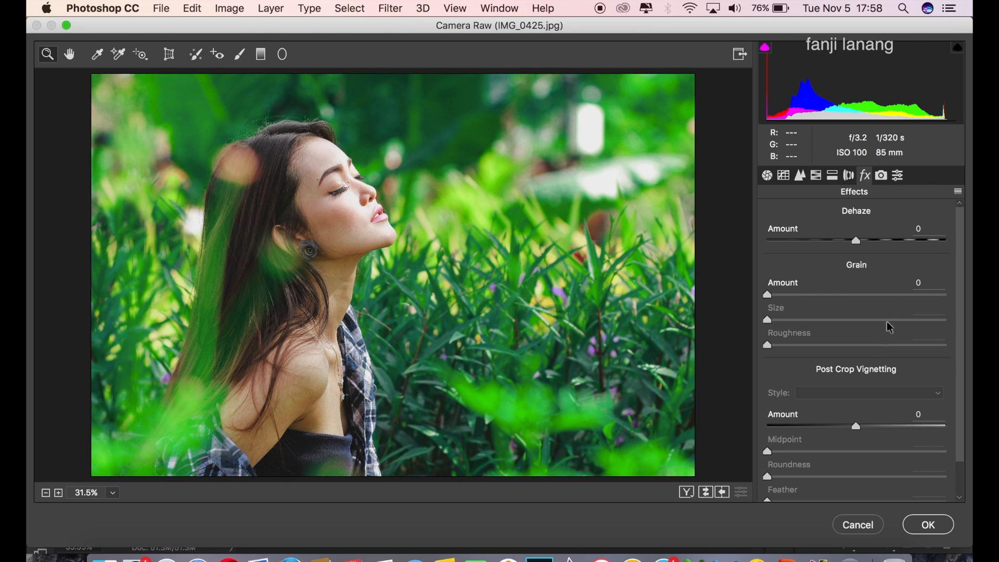
pyautogui.click(827, 429)
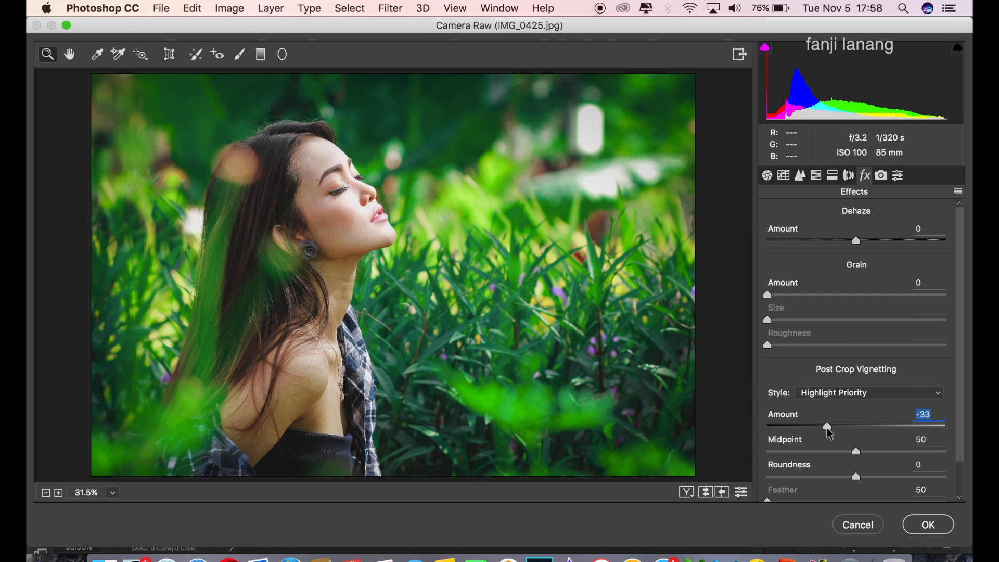
# Calibrate Red Primary to hue +11, saturation -10, Green to +100, +18, and Blue to +35, +40, compare before and after, and apply the filter.
pyautogui.click(881, 176)
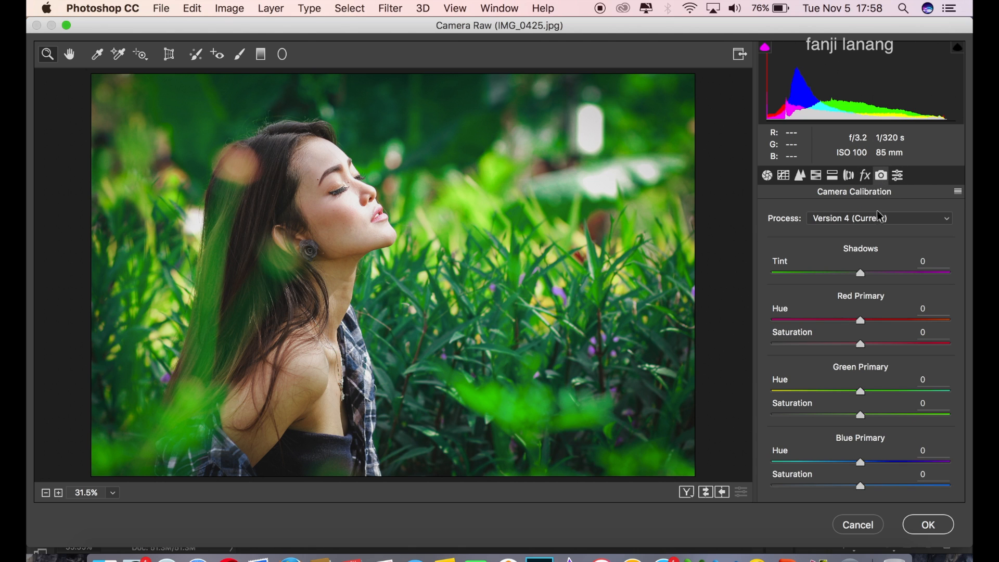
pyautogui.moveTo(863, 319); pyautogui.dragTo(848, 363)
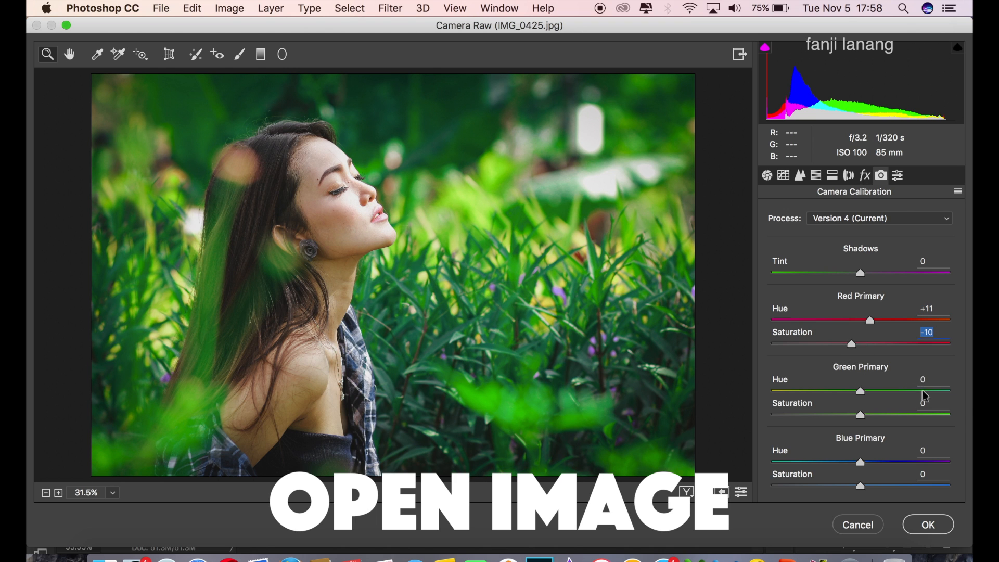
pyautogui.moveTo(925, 397); pyautogui.dragTo(970, 403)
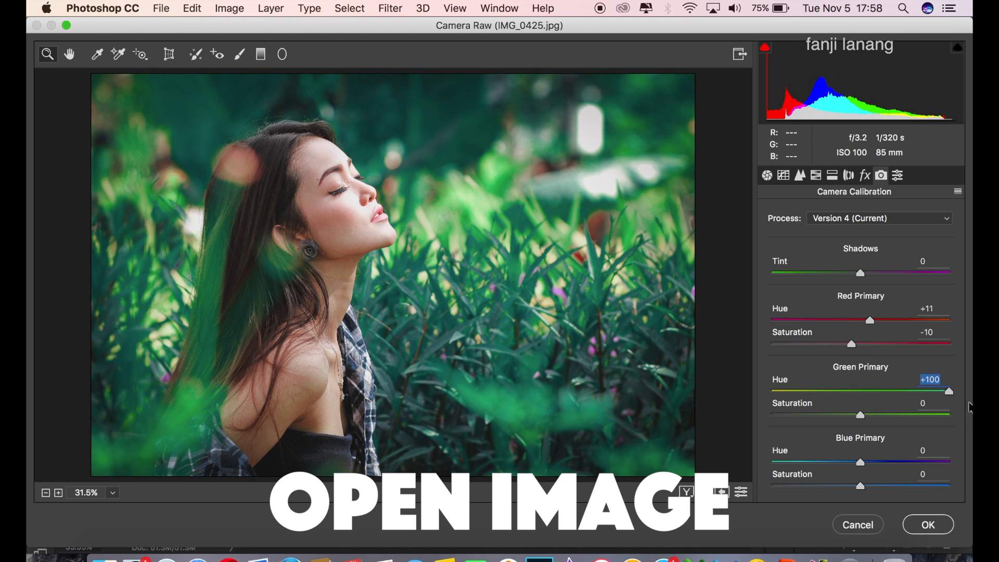
pyautogui.moveTo(860, 415); pyautogui.dragTo(876, 427)
pyautogui.moveTo(883, 460); pyautogui.dragTo(896, 487)
pyautogui.click(687, 492)
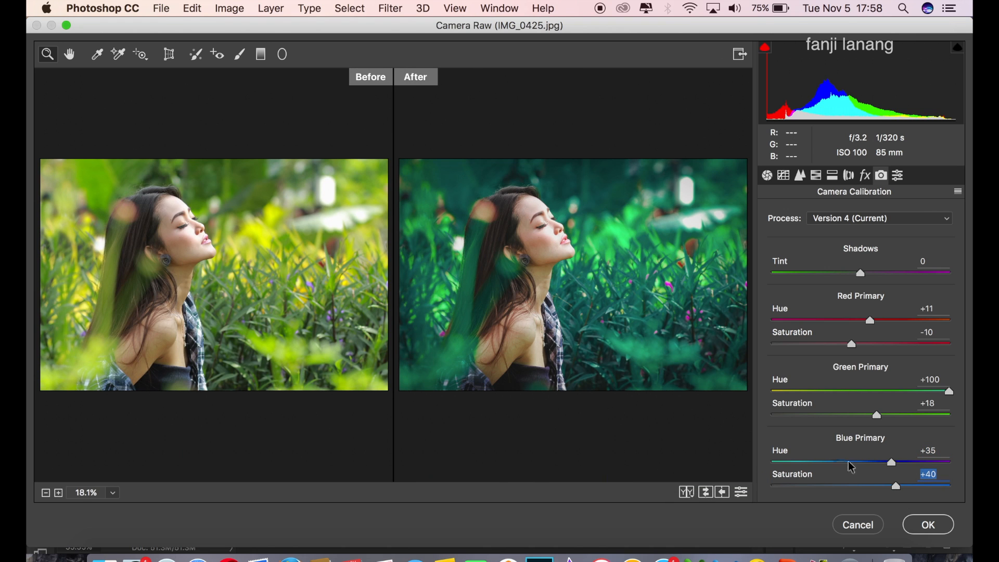
pyautogui.click(927, 525)
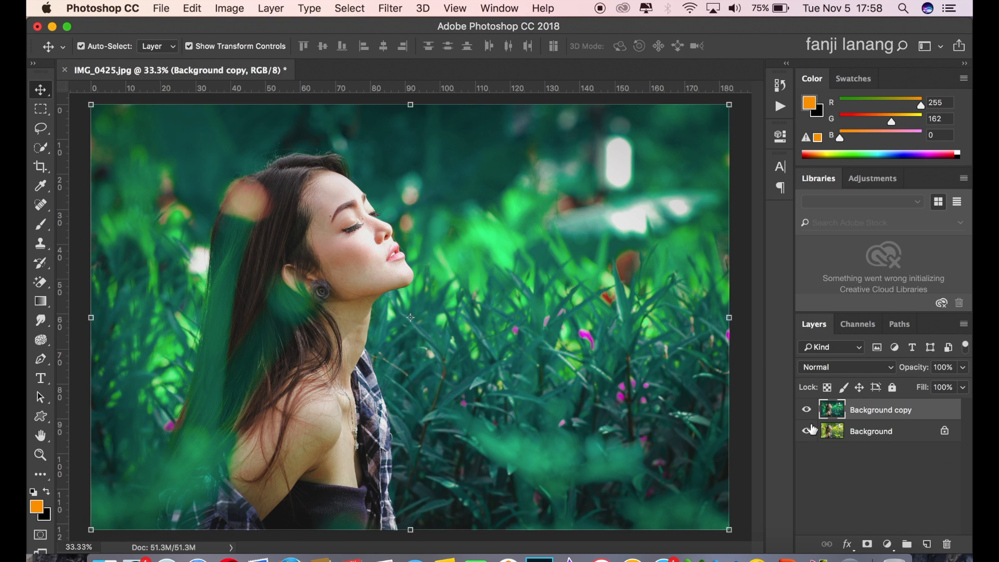
# Add a Selective Color adjustment layer above the edited copy and set Cyan to -10% for the Neutrals.
pyautogui.click(887, 543)
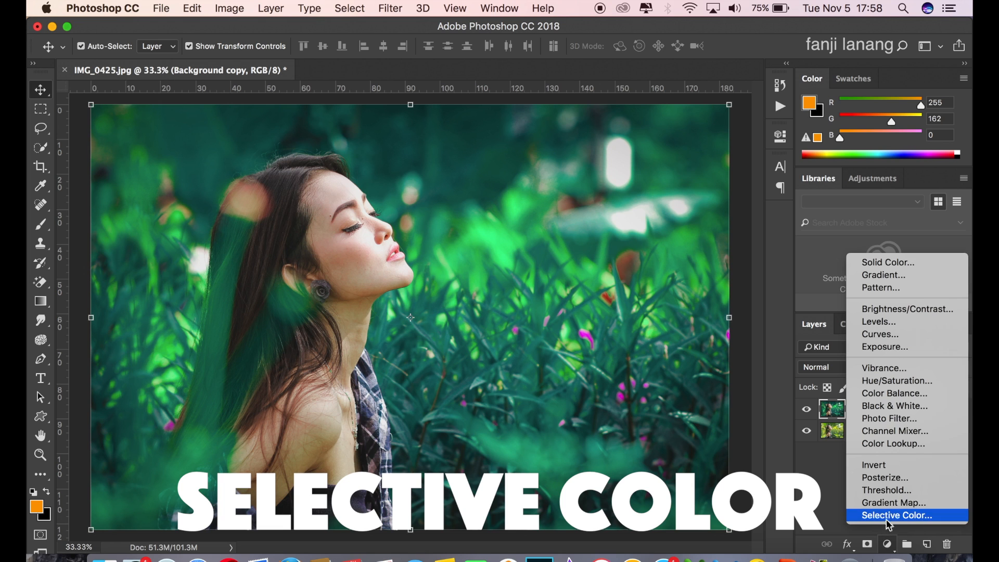
pyautogui.click(889, 515)
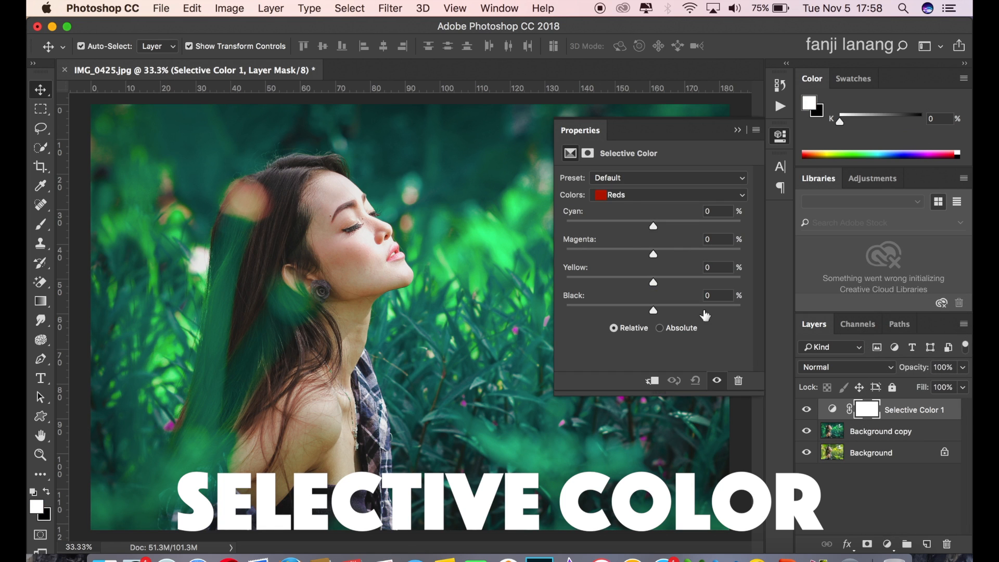
pyautogui.click(635, 197)
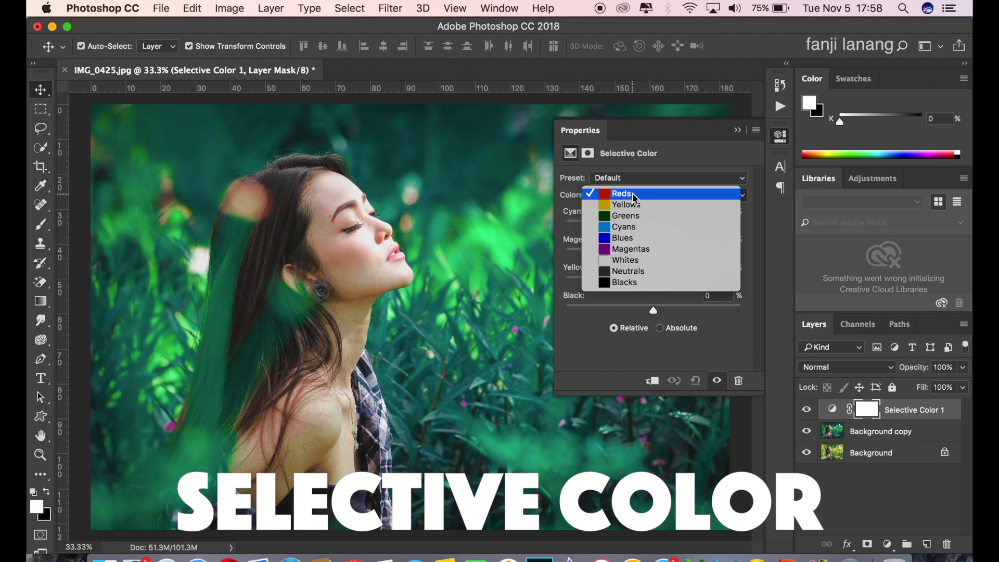
pyautogui.click(628, 271)
pyautogui.moveTo(654, 221); pyautogui.dragTo(646, 231)
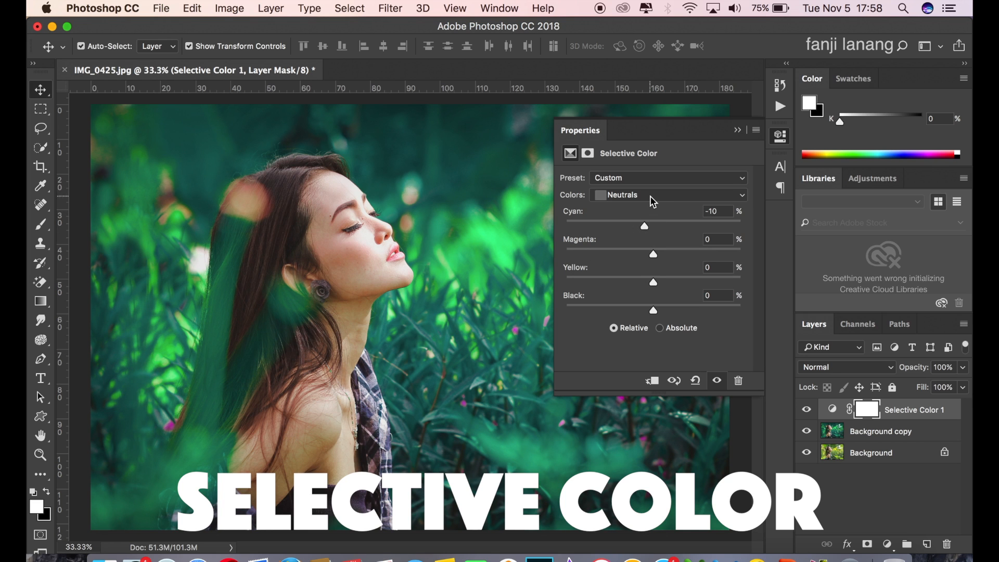
# Set the Selective Color Blacks to Cyan +10%, Magenta +5%, Yellow -5% and Black +5%, and close the adjustment's settings.
pyautogui.click(653, 200)
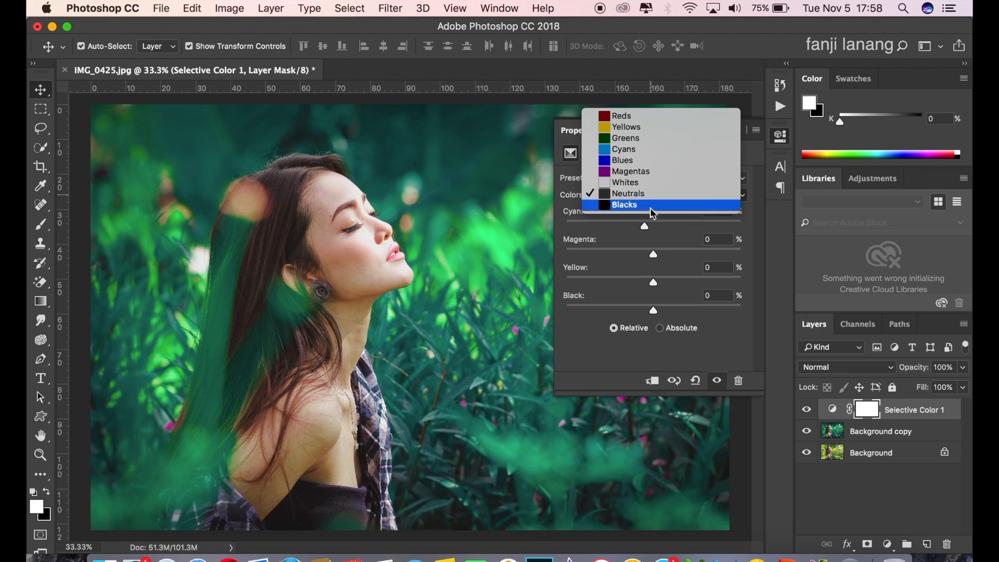
pyautogui.click(652, 205)
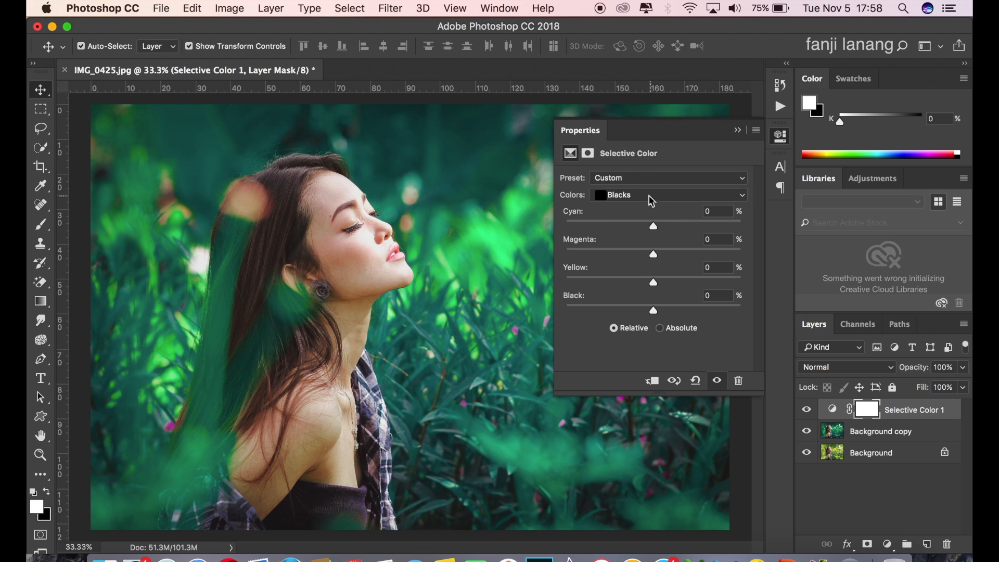
pyautogui.moveTo(653, 226); pyautogui.dragTo(665, 232)
pyautogui.moveTo(654, 256); pyautogui.dragTo(657, 258)
pyautogui.moveTo(650, 280); pyautogui.dragTo(658, 312)
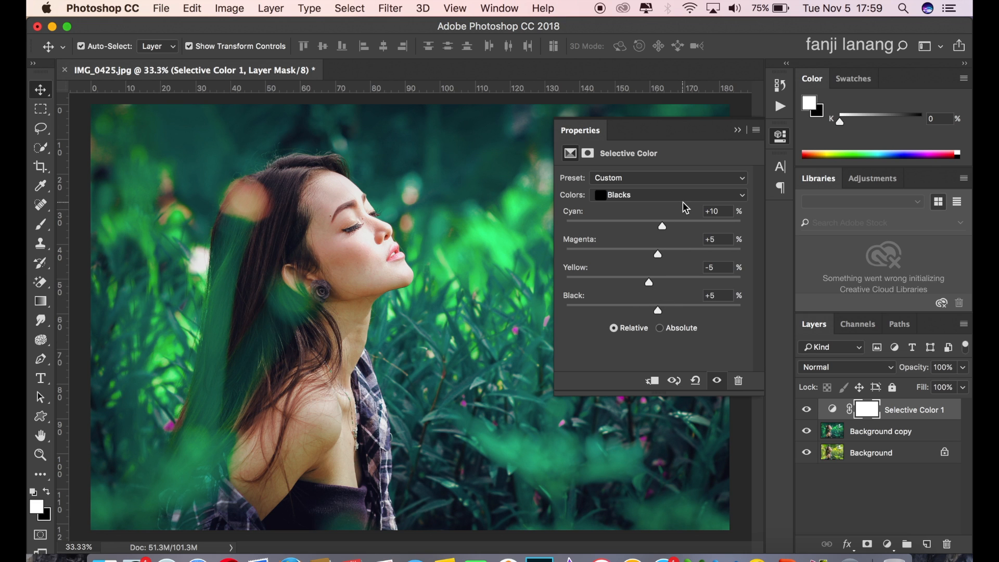
pyautogui.click(738, 130)
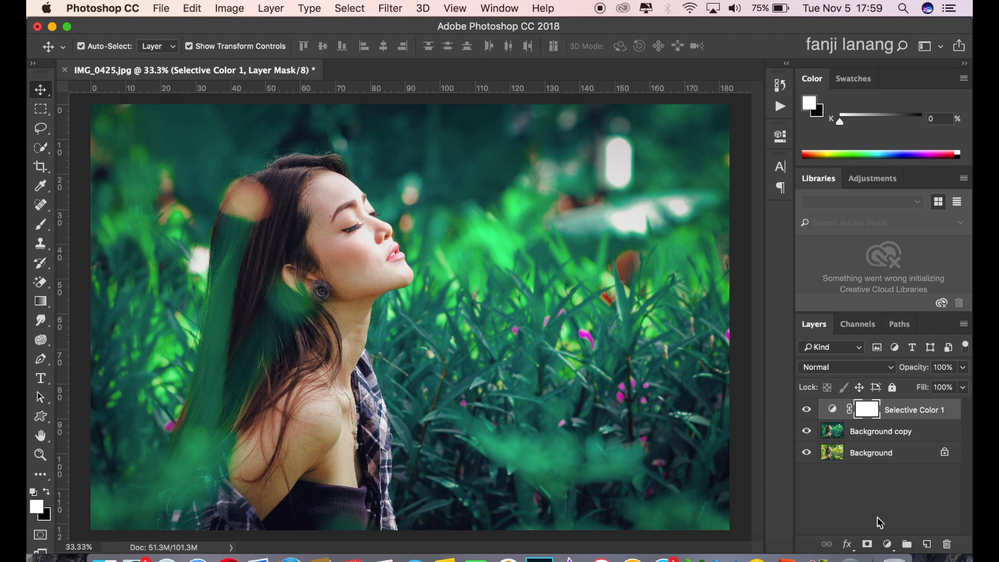
# Add a Curves adjustment layer, raise the RGB curve's black point slightly and pull the shadows down, then compare before and after.
pyautogui.click(887, 544)
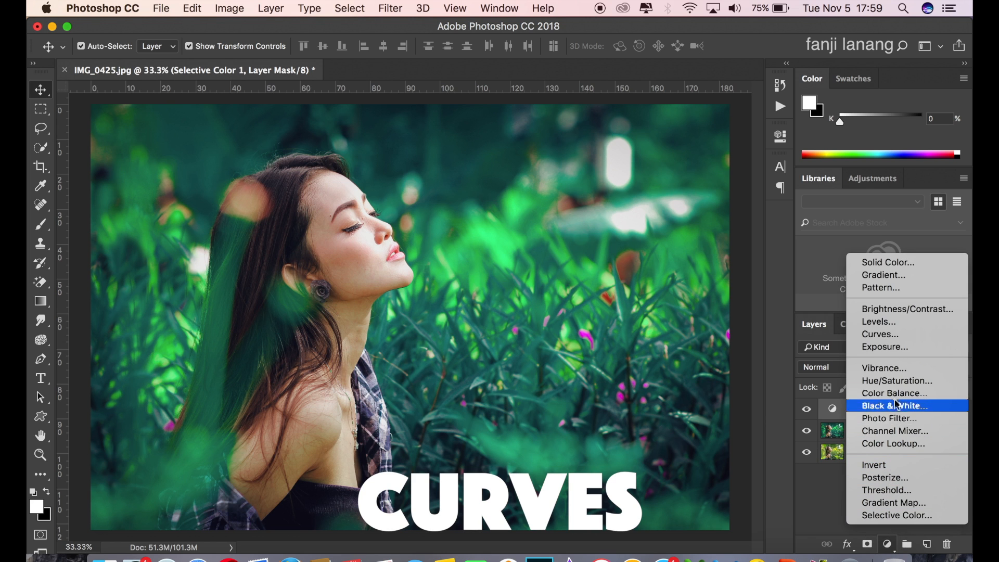
pyautogui.click(903, 335)
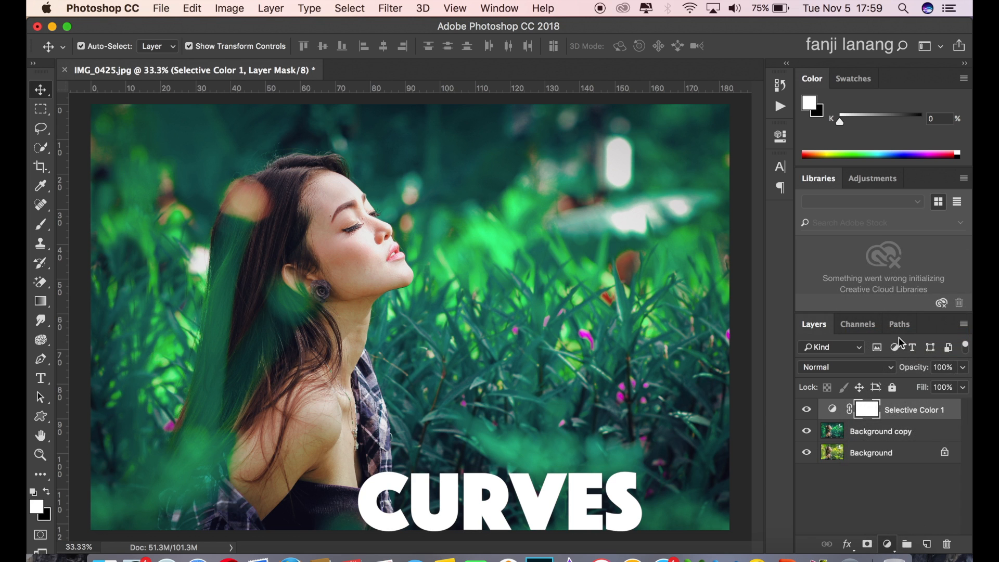
pyautogui.moveTo(594, 359); pyautogui.dragTo(630, 325)
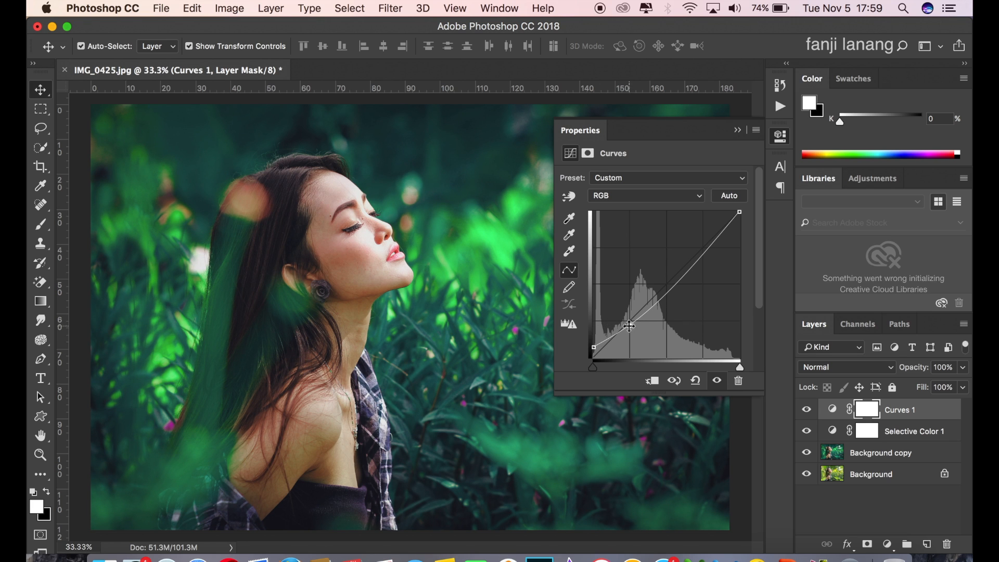
pyautogui.moveTo(595, 346)
pyautogui.mouseDown()
pyautogui.moveTo(590, 336)
pyautogui.moveTo(581, 347)
pyautogui.mouseUp()
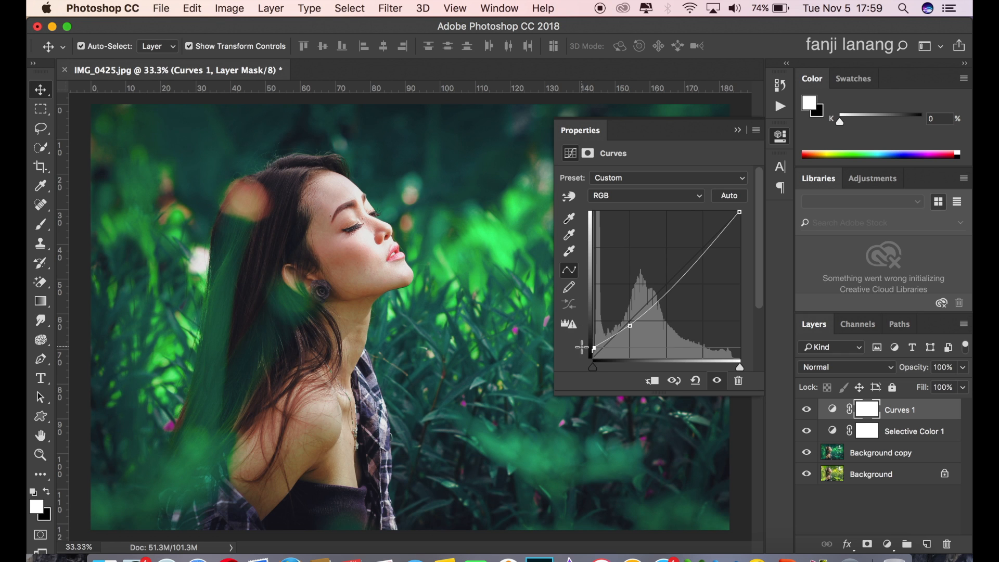
pyautogui.click(737, 130)
pyautogui.click(804, 410)
pyautogui.click(804, 410)
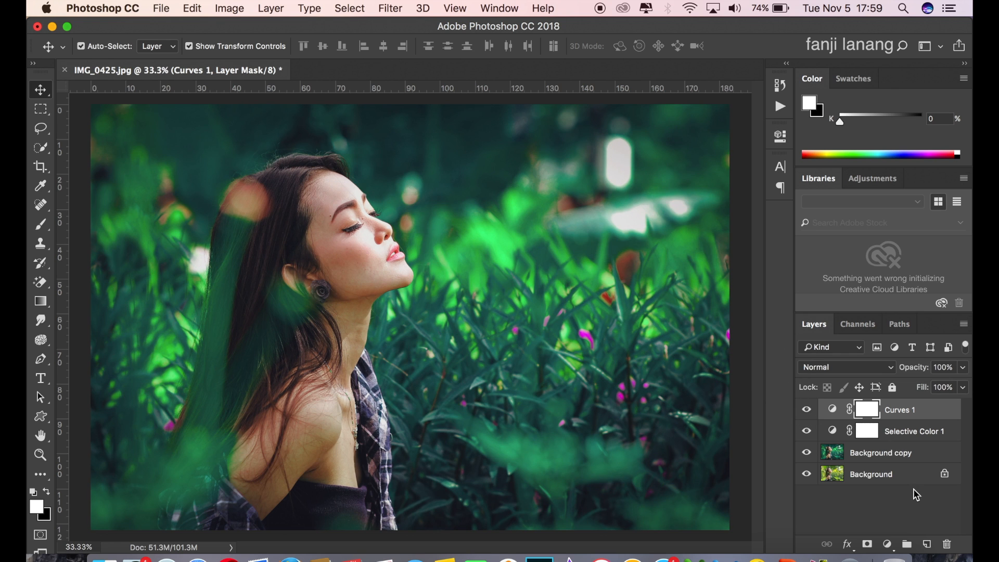
# Add an empty layer above the Curves adjustment and set up the 500 px signature brush with white as the foreground color.
pyautogui.click(927, 543)
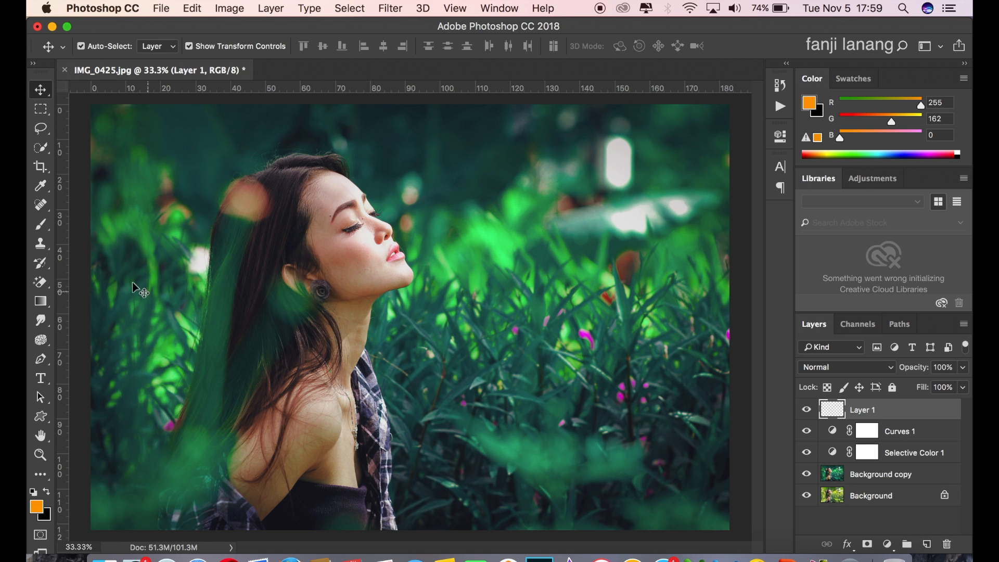
pyautogui.click(41, 224)
pyautogui.press('d')
pyautogui.press('x')
pyautogui.click(96, 46)
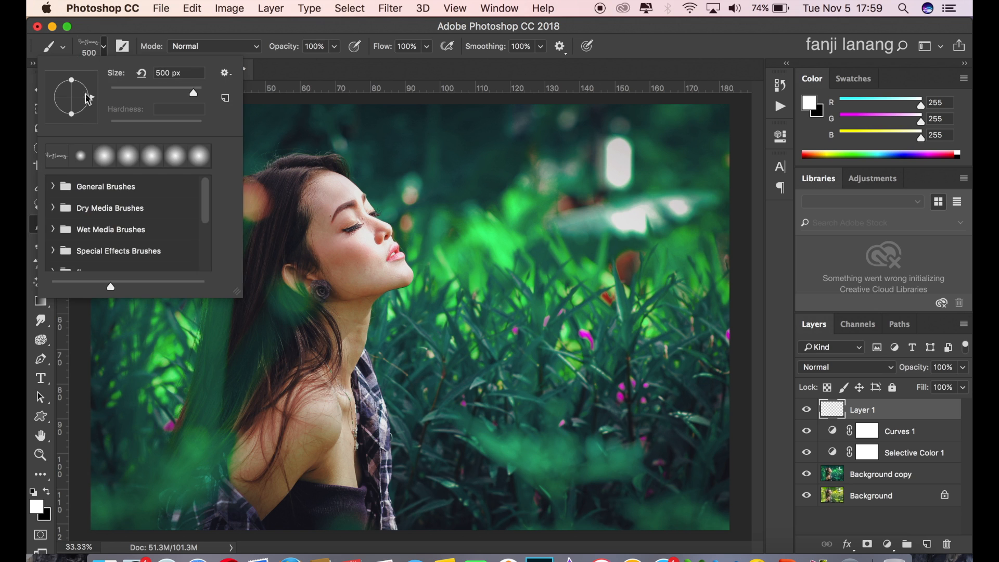
pyautogui.click(778, 43)
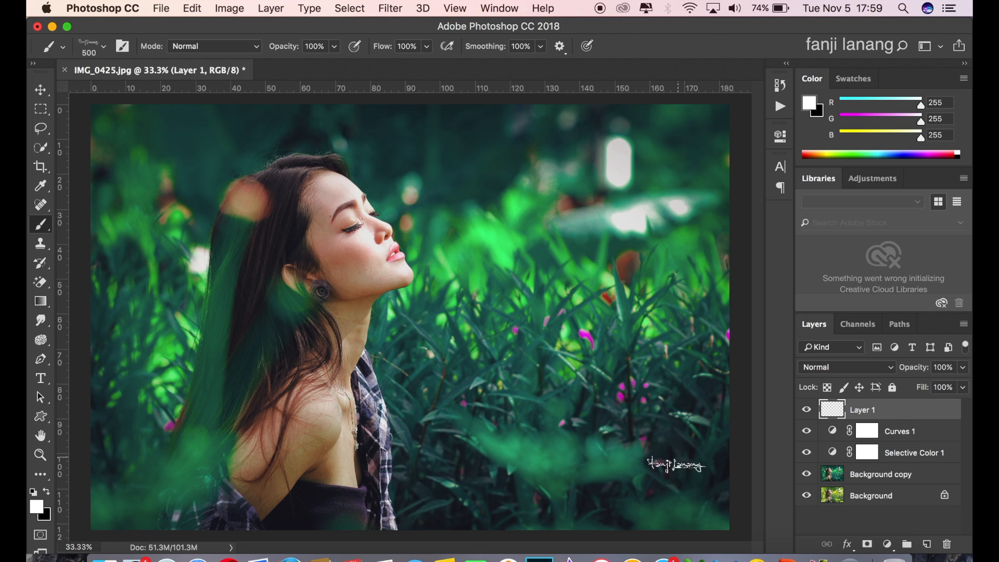